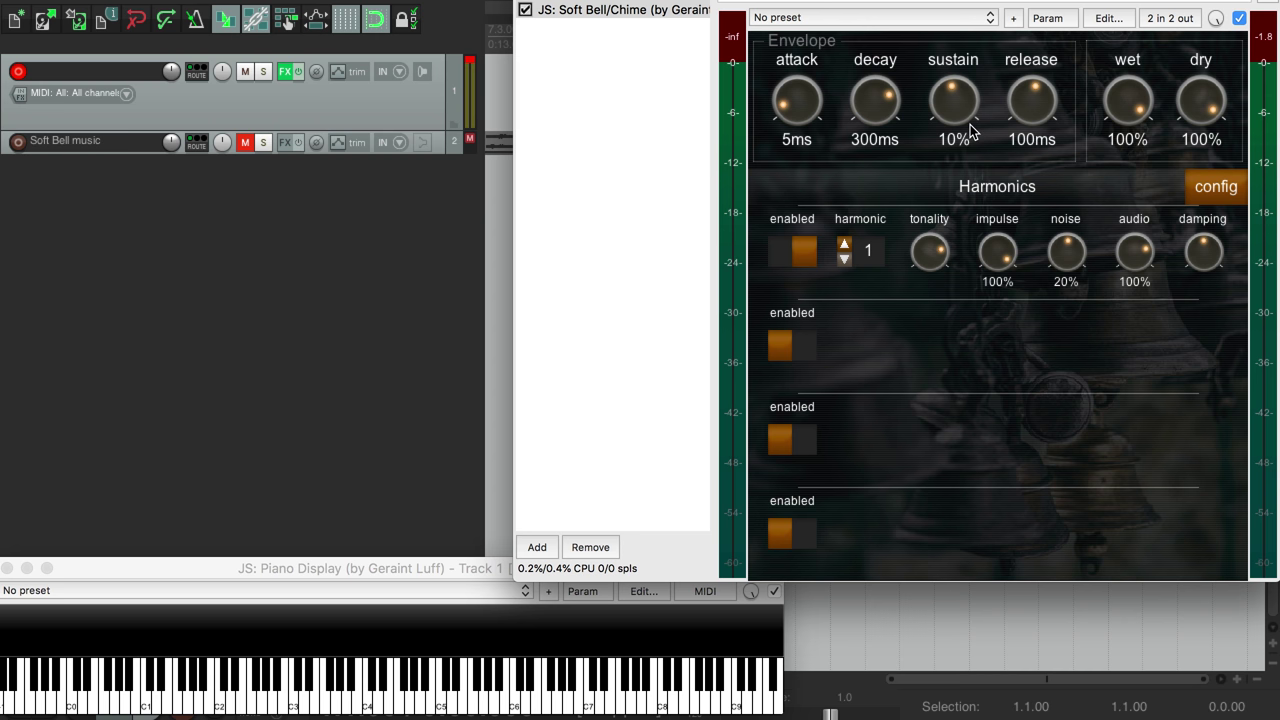
- Briefly enable harmonic rows 2, 3 and 4, then disable them again
{"action": "left_click", "coordinate": [795, 338]}
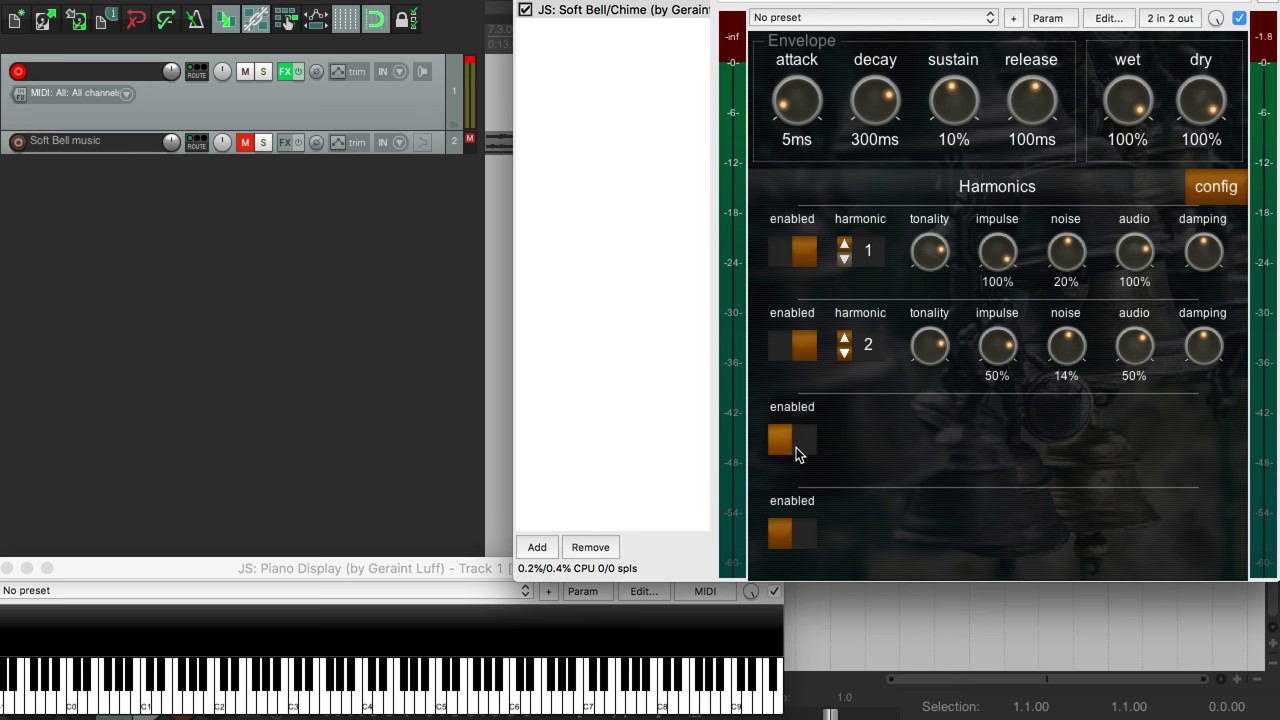
{"action": "left_click", "coordinate": [796, 447]}
{"action": "left_click", "coordinate": [797, 533]}
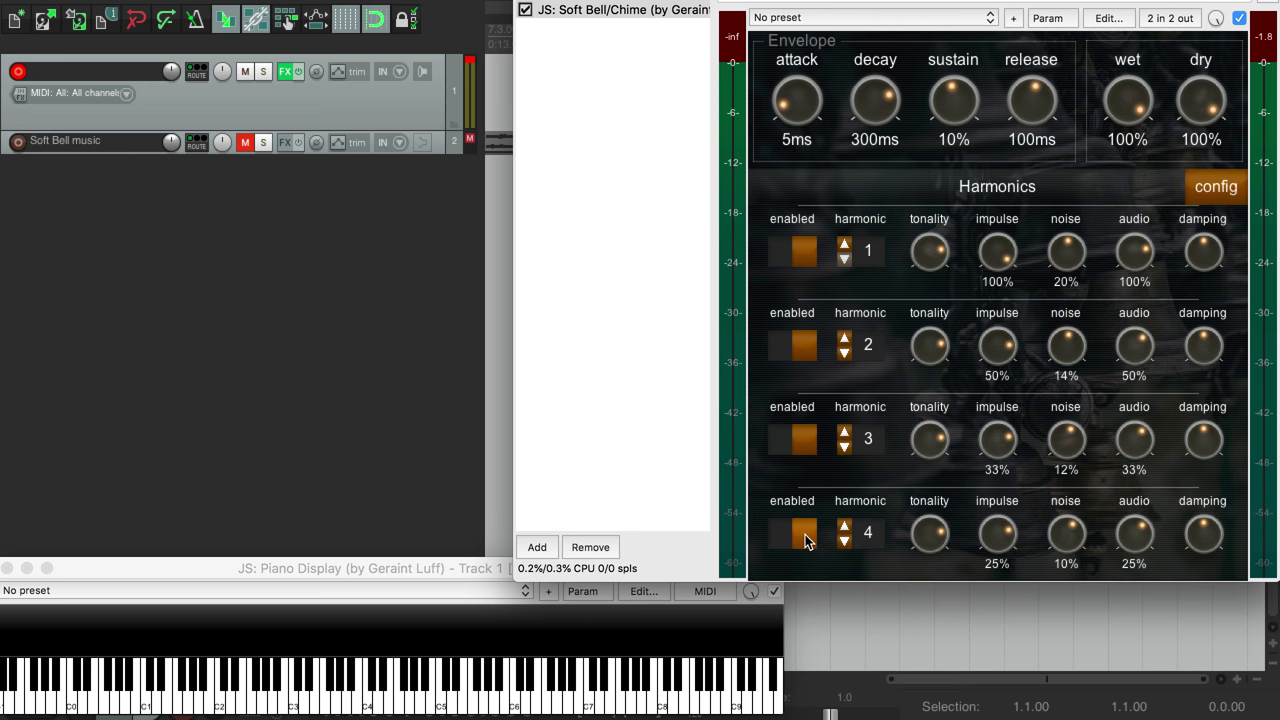
{"action": "left_click", "coordinate": [805, 540]}
{"action": "left_click", "coordinate": [808, 443]}
{"action": "left_click", "coordinate": [800, 346]}
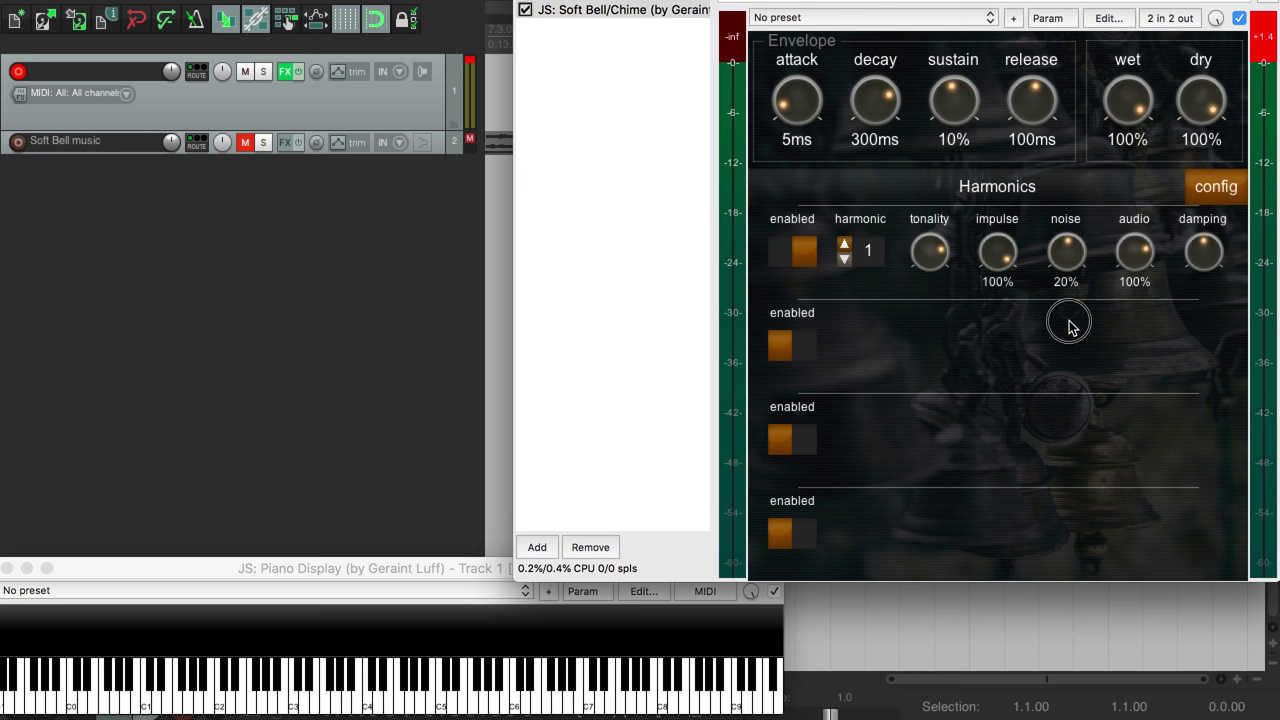
- Set harmonic 1 to impulse 0%, noise 100% and audio 0%
{"action": "left_click_drag", "start_coordinate": [1067, 253], "coordinate": [1088, 473]}
{"action": "left_click_drag", "start_coordinate": [1134, 249], "coordinate": [1128, 515]}
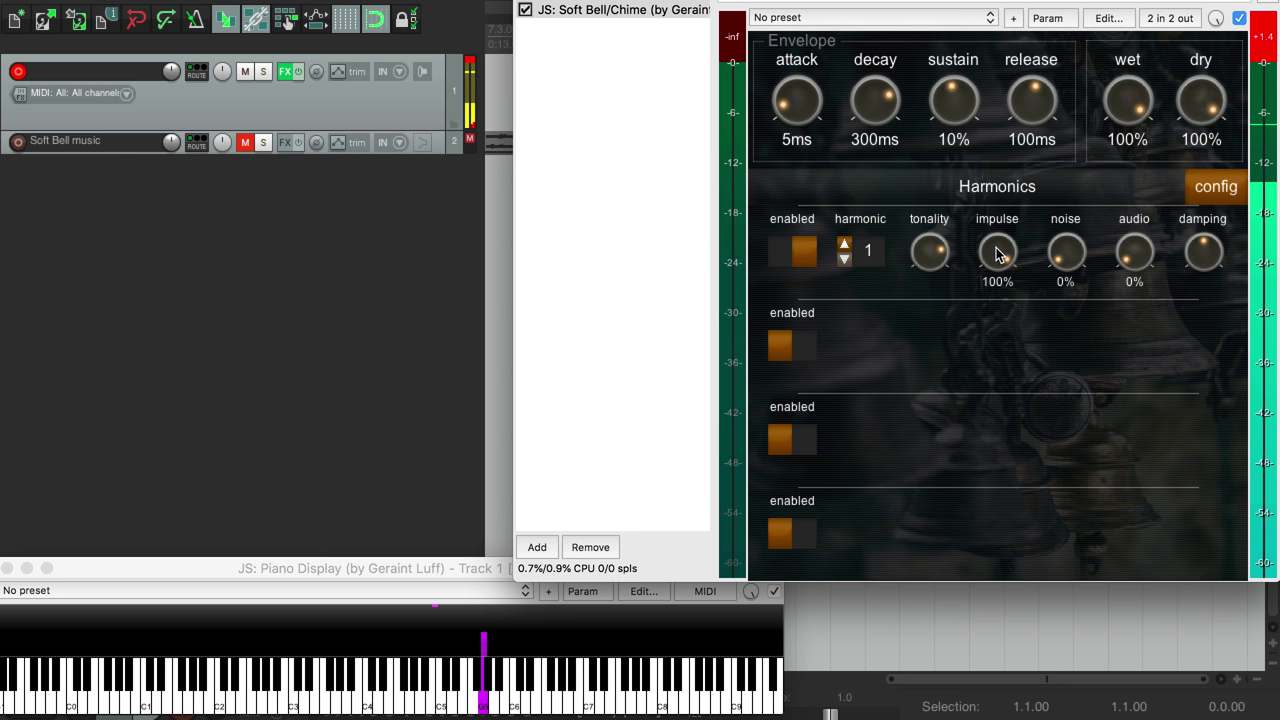
{"action": "left_click_drag", "start_coordinate": [1067, 252], "coordinate": [1058, 2]}
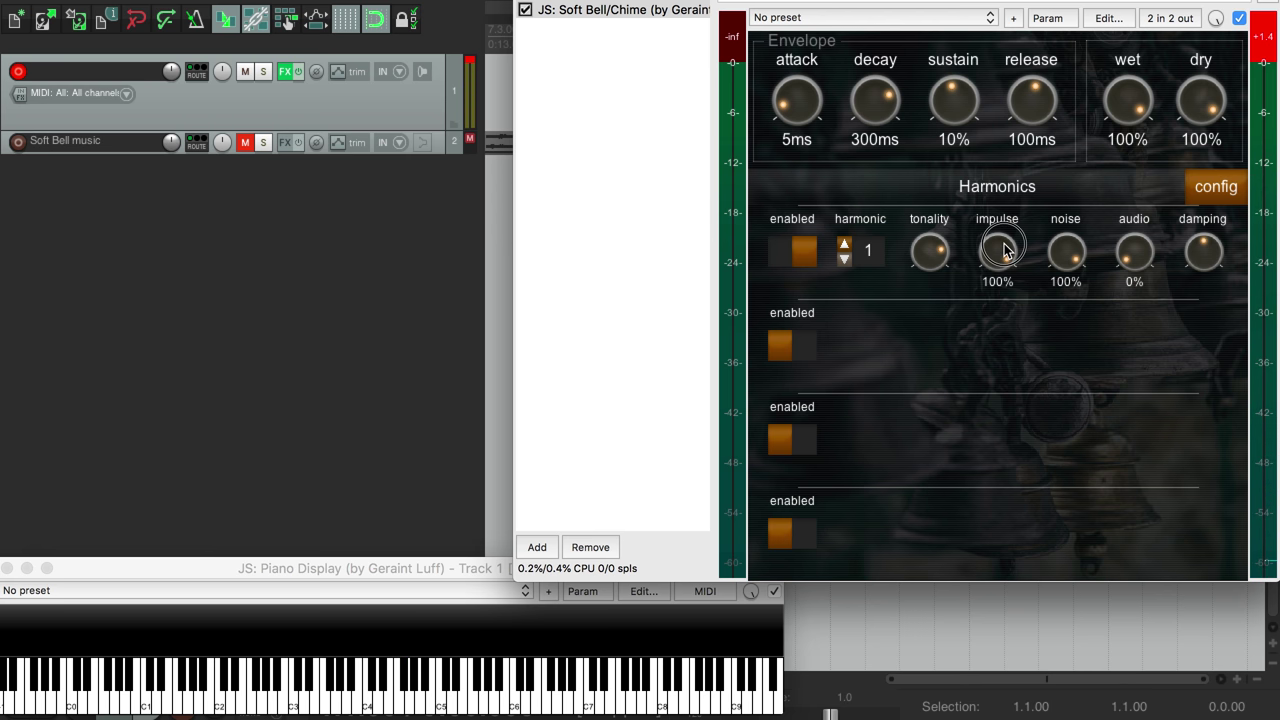
{"action": "left_click_drag", "start_coordinate": [1004, 250], "coordinate": [1004, 509]}
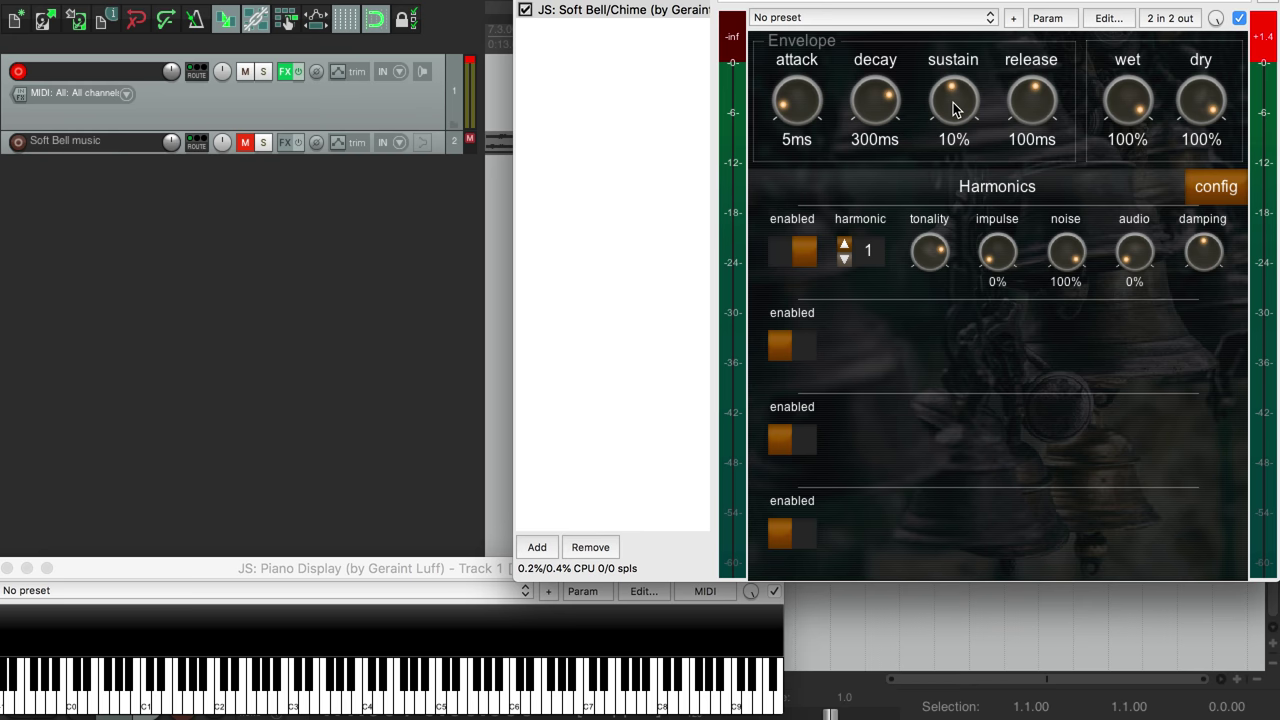
- Try the envelope sustain at 100%, return it to 10%, and centre harmonic 1's tonality
{"action": "left_click_drag", "start_coordinate": [955, 110], "coordinate": [952, 2]}
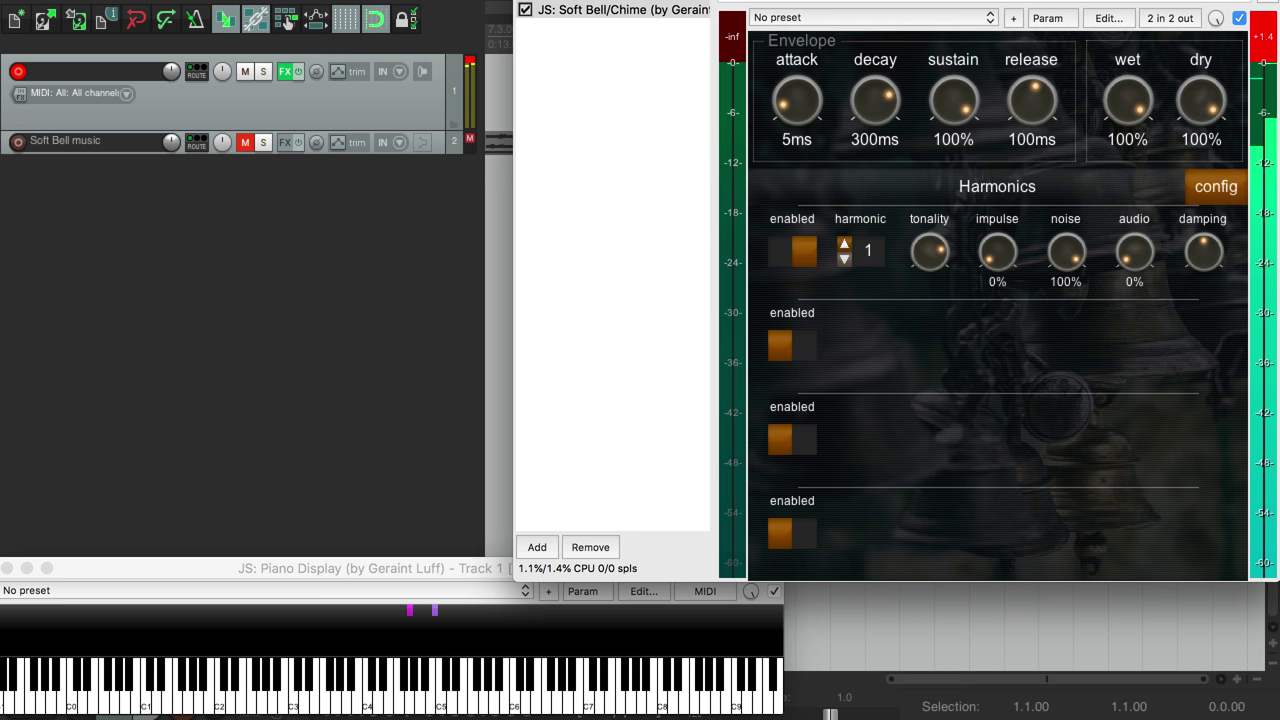
{"action": "left_click_drag", "start_coordinate": [960, 105], "coordinate": [953, 215]}
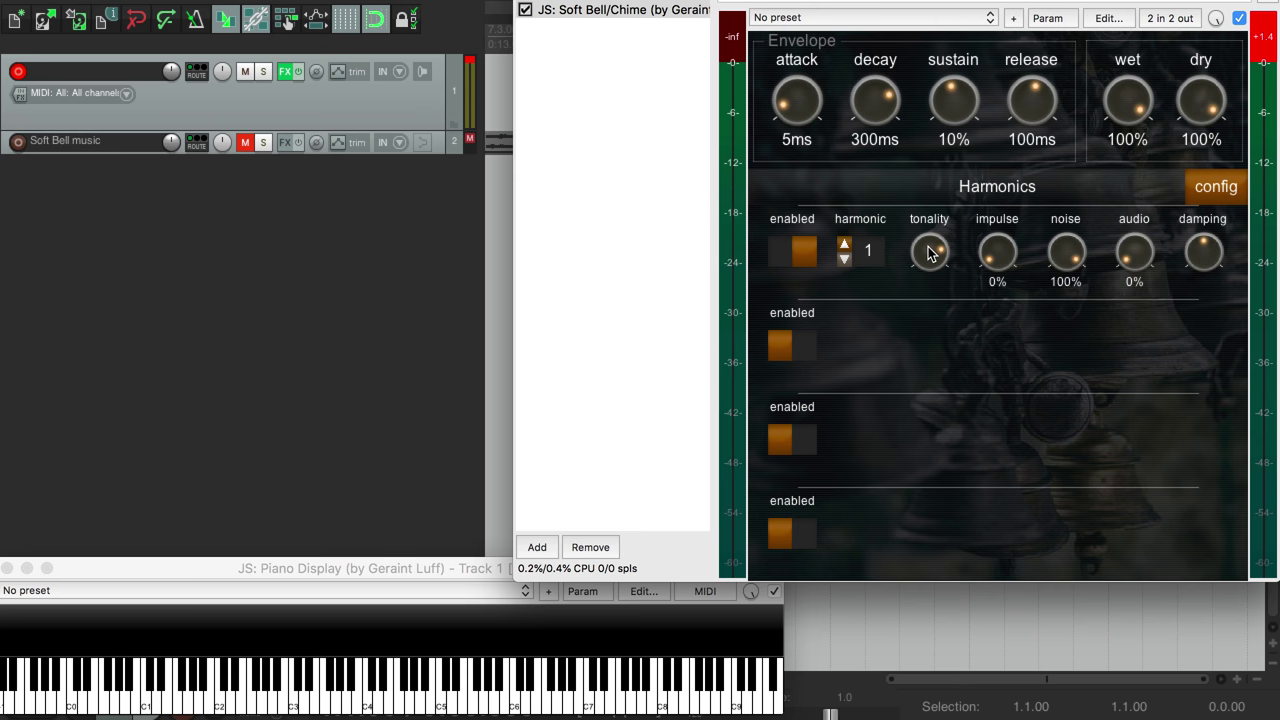
{"action": "left_click_drag", "start_coordinate": [928, 252], "coordinate": [931, 309]}
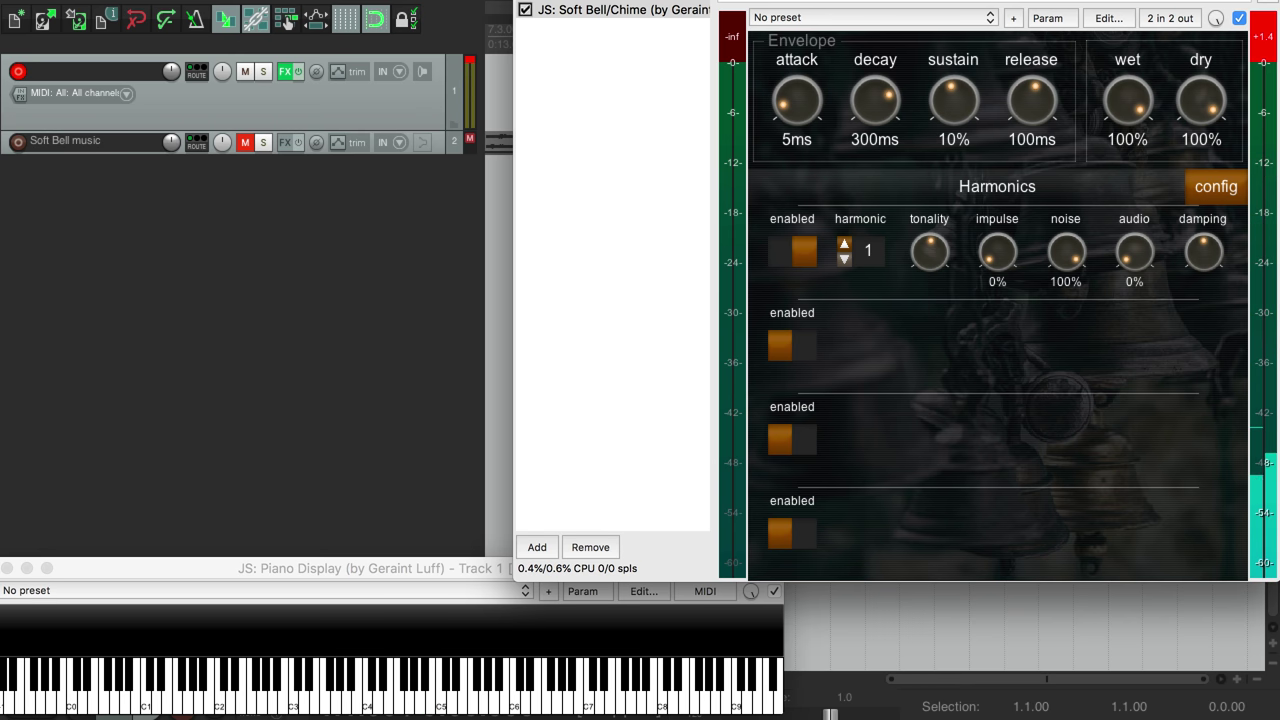
{"action": "left_click_drag", "start_coordinate": [930, 252], "coordinate": [940, 218]}
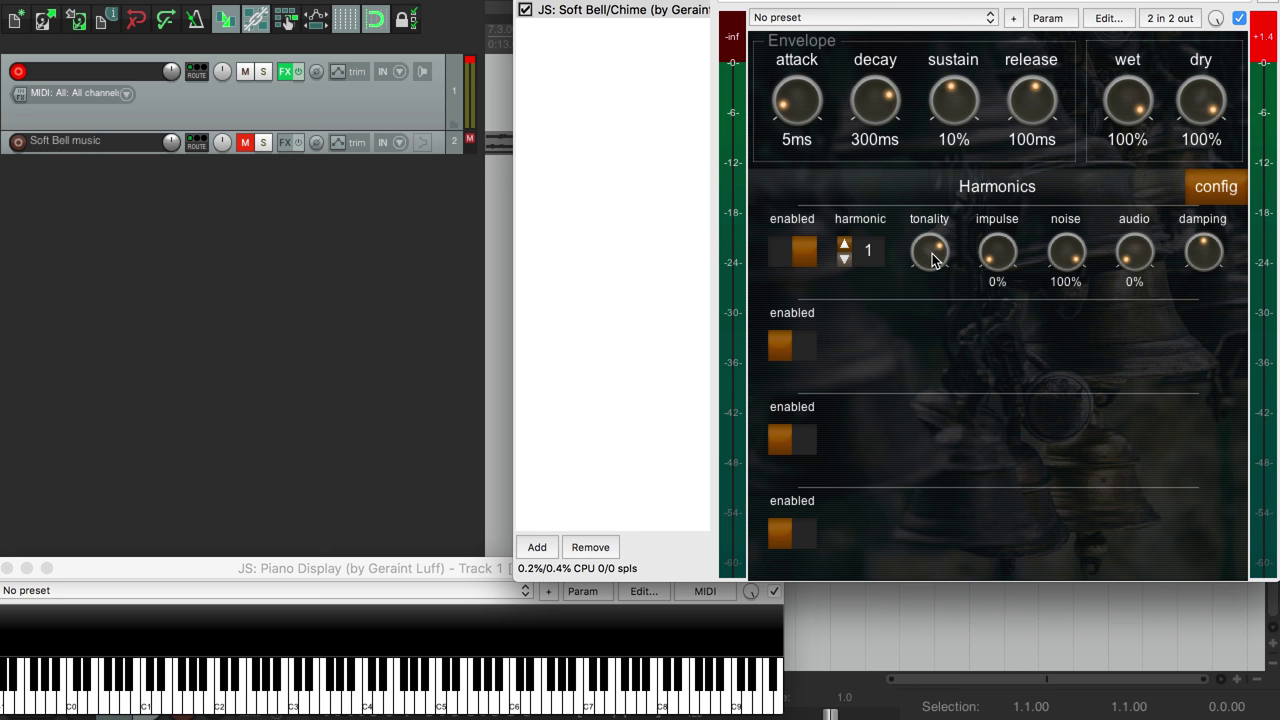
- Enable harmonic 2 with impulse at 0% and slightly lower tonality
{"action": "left_click", "coordinate": [795, 345]}
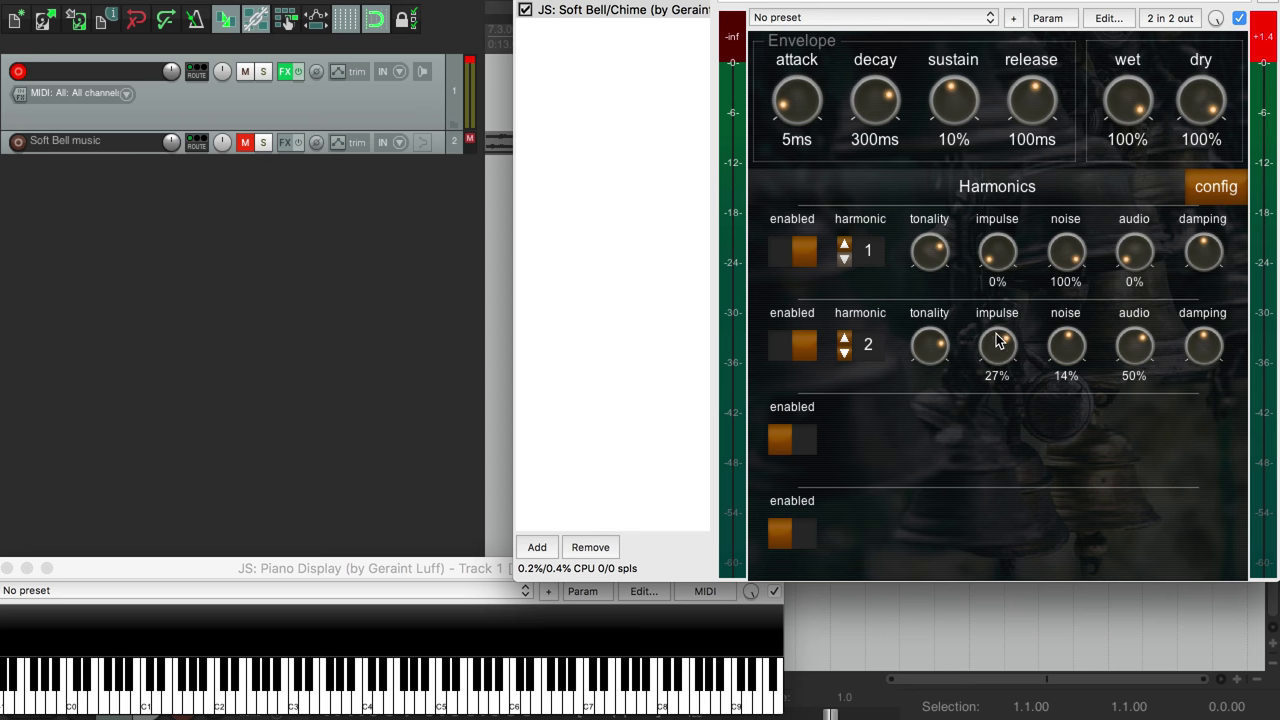
{"action": "left_click_drag", "start_coordinate": [997, 341], "coordinate": [1003, 530]}
{"action": "left_click_drag", "start_coordinate": [925, 350], "coordinate": [930, 381]}
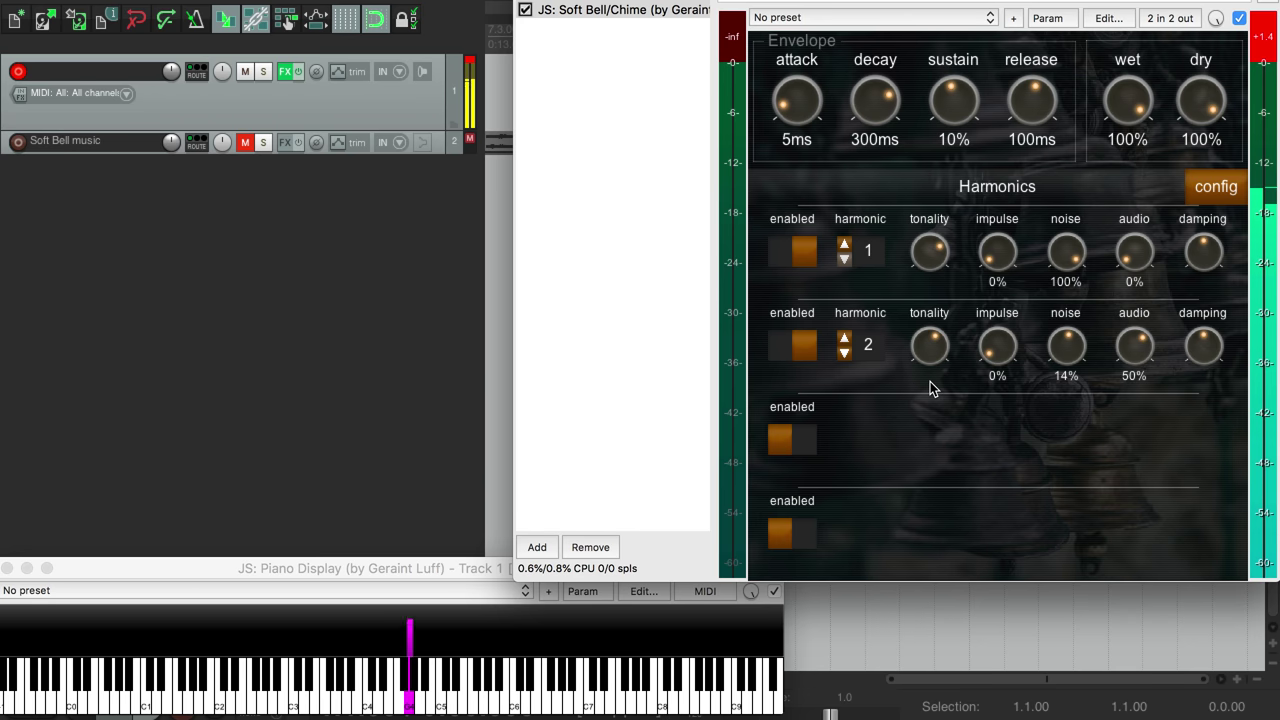
- Enable a third harmonic row and set it to harmonic 4
{"action": "left_click", "coordinate": [803, 444]}
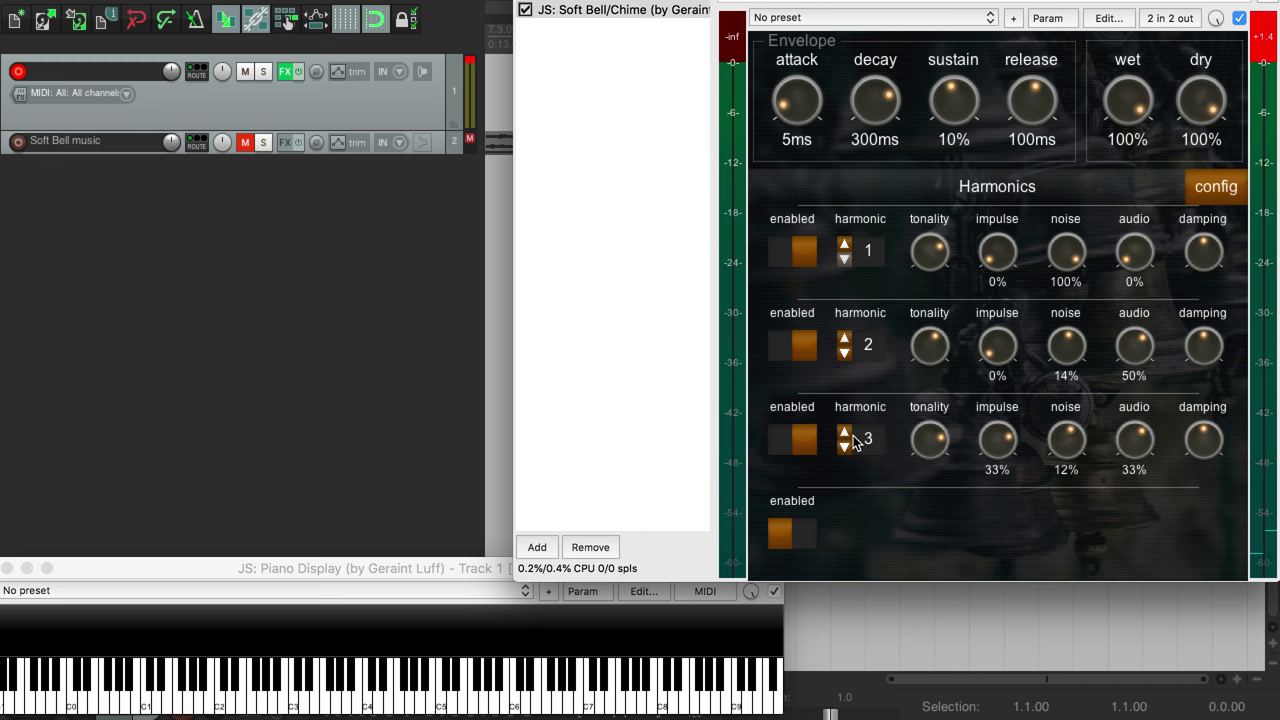
{"action": "left_click", "coordinate": [845, 435]}
{"action": "left_click", "coordinate": [845, 437]}
{"action": "left_click", "coordinate": [845, 448]}
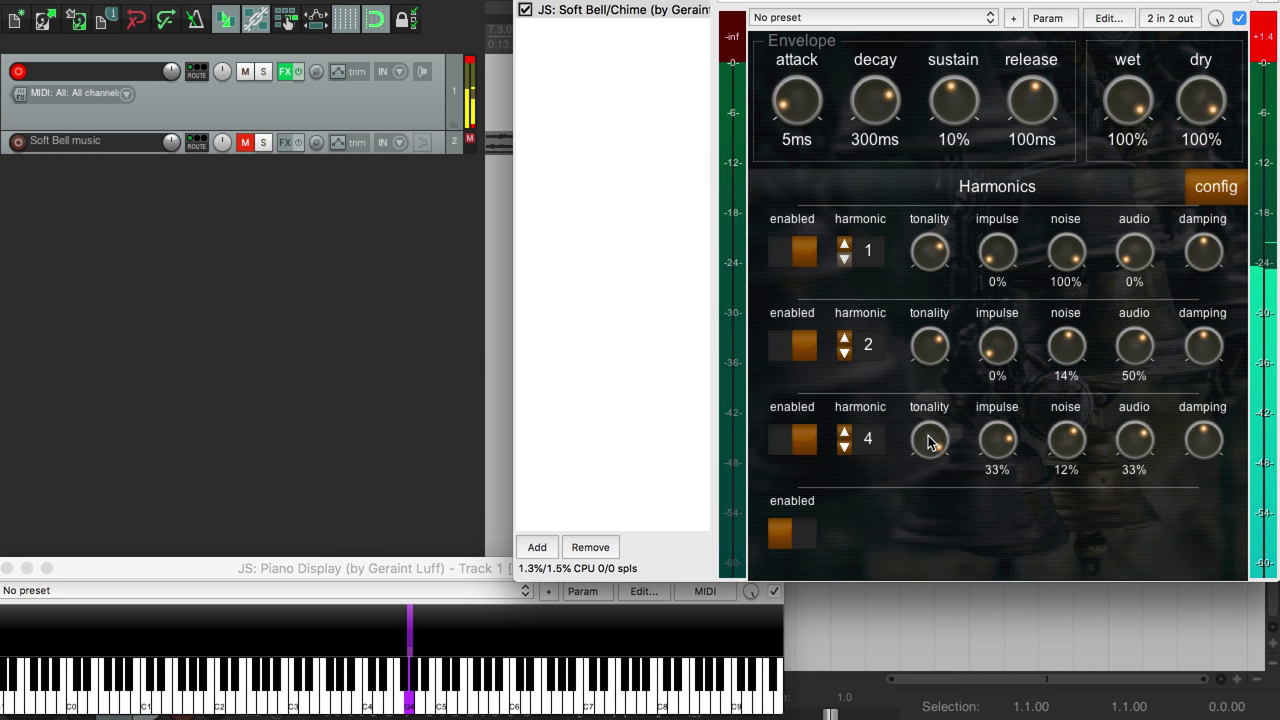
- Nudge harmonic 1's tonality and lower its damping slightly
{"action": "left_click", "coordinate": [931, 226]}
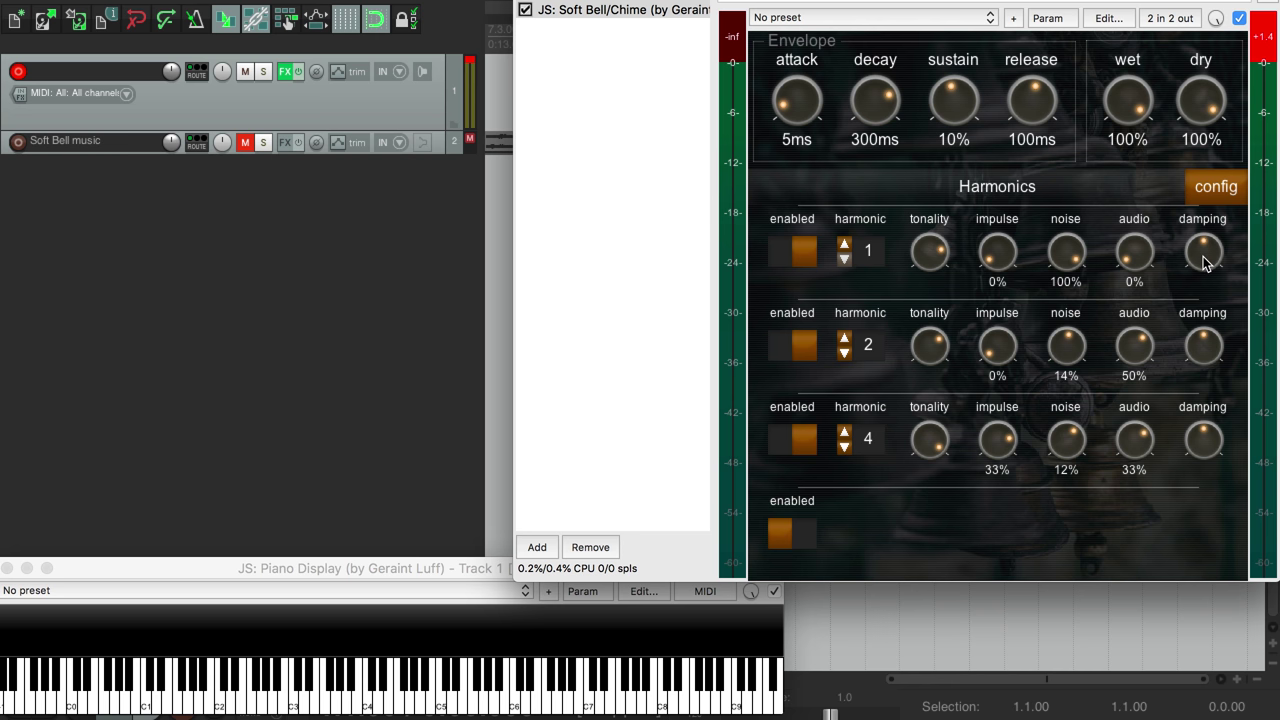
{"action": "left_click_drag", "start_coordinate": [1204, 443], "coordinate": [1204, 470]}
- Try the Tuned Drum preset, then load the Tuned Chime preset instead
{"action": "left_click", "coordinate": [881, 20]}
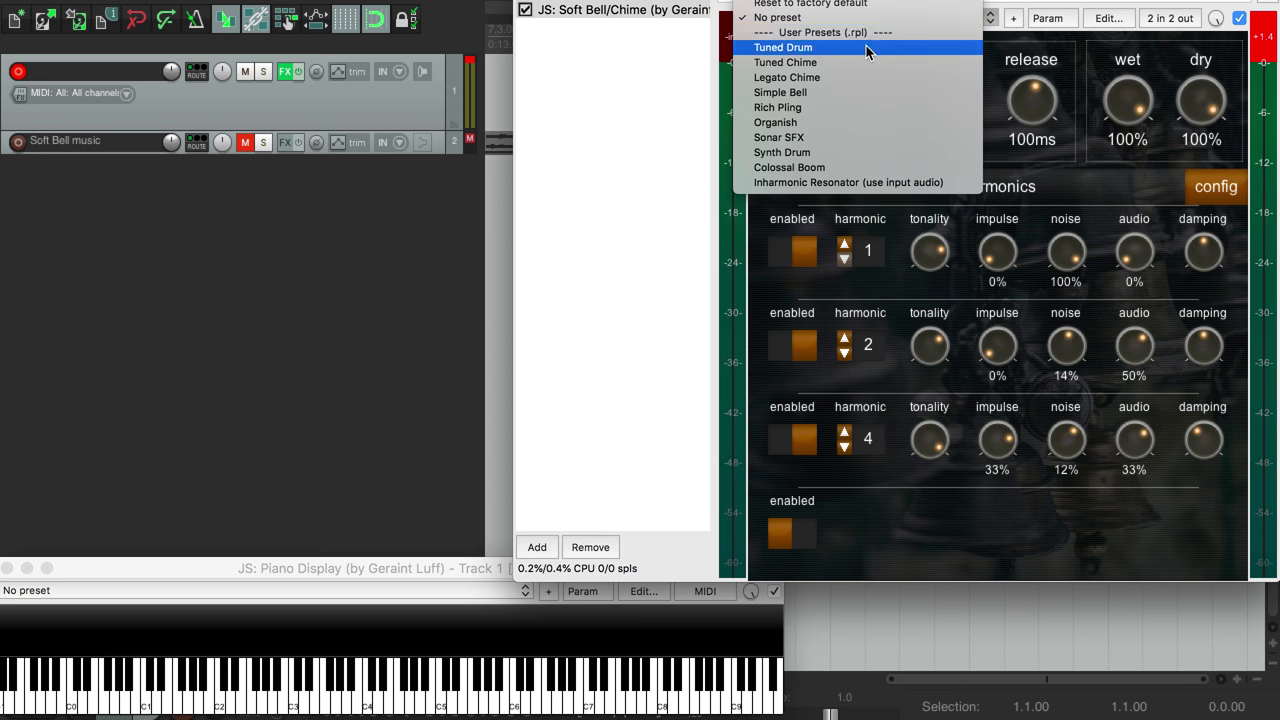
{"action": "left_click", "coordinate": [866, 49]}
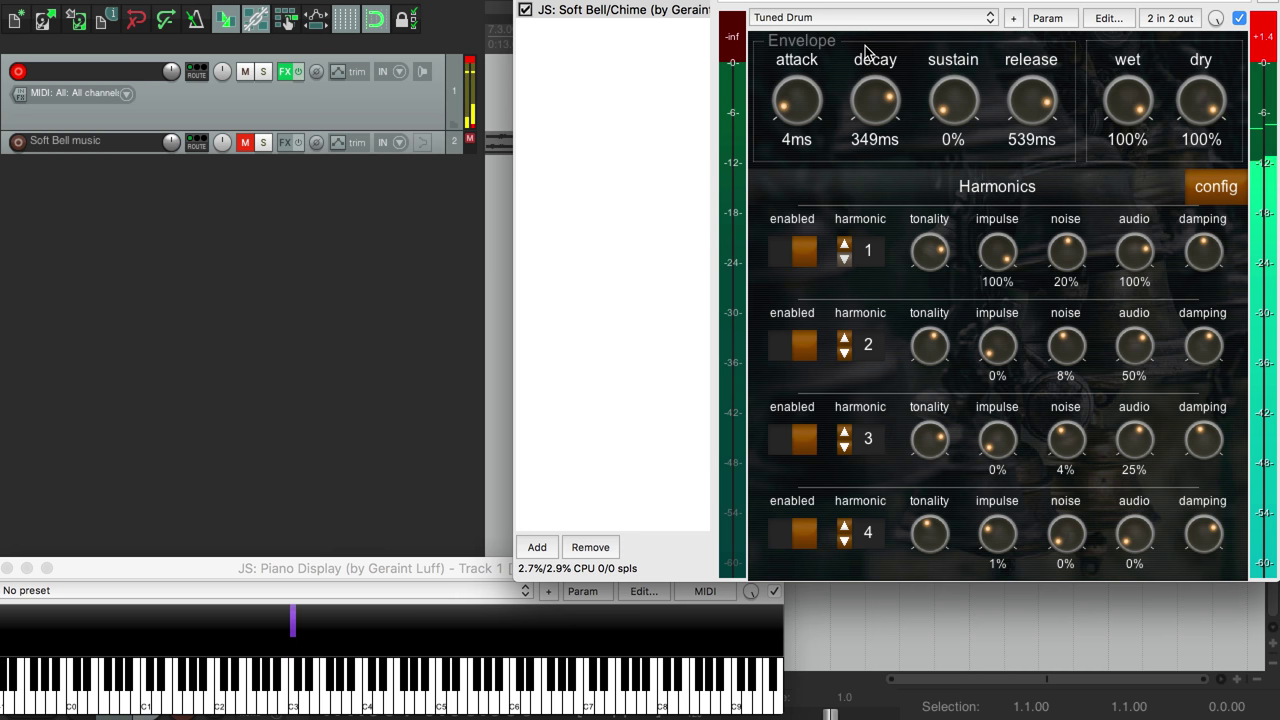
{"action": "left_click", "coordinate": [887, 19]}
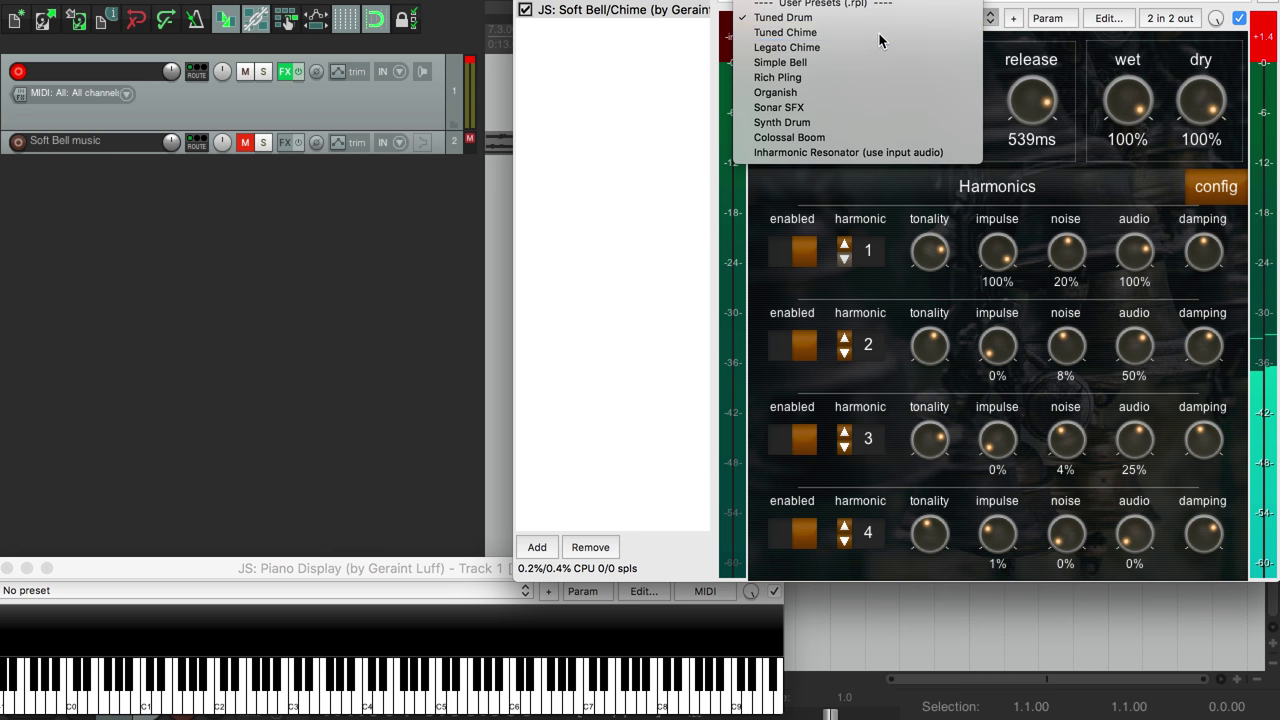
{"action": "left_click", "coordinate": [879, 39]}
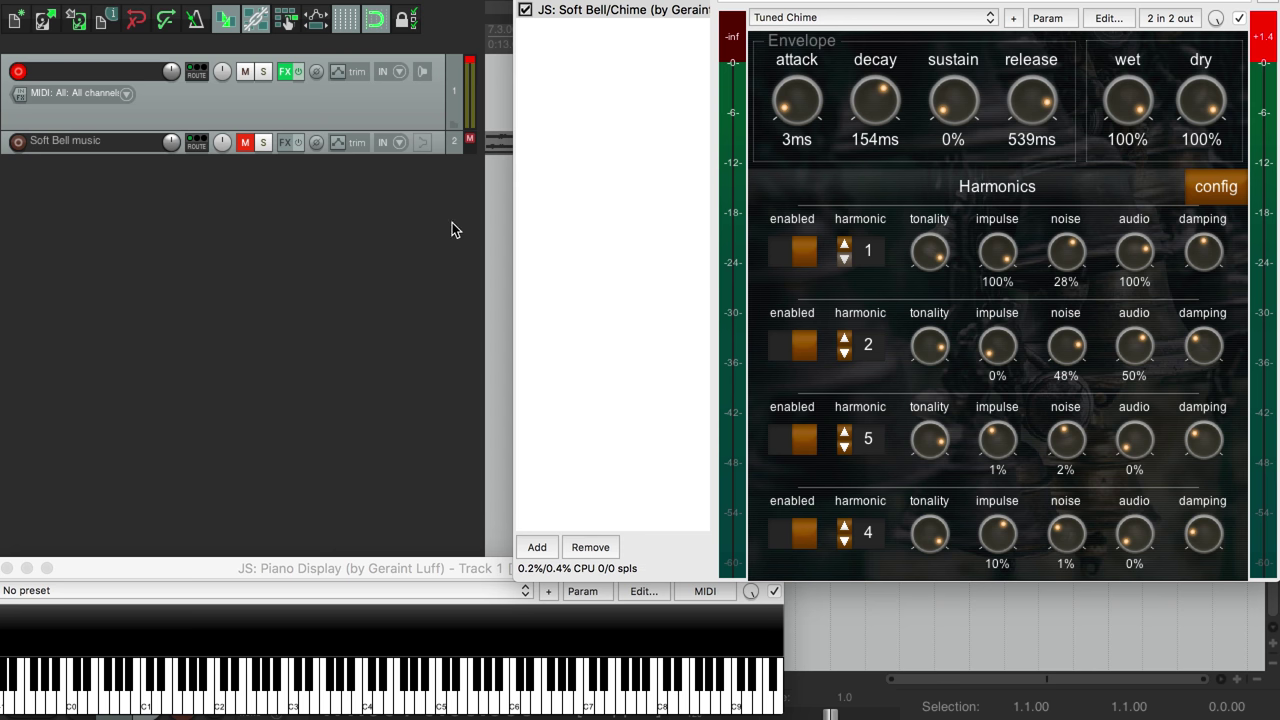
- Unmute and enlarge the Soft Bell music track, then nest it in Track 1's folder
{"action": "left_click", "coordinate": [245, 142]}
{"action": "left_click_drag", "start_coordinate": [262, 153], "coordinate": [287, 198]}
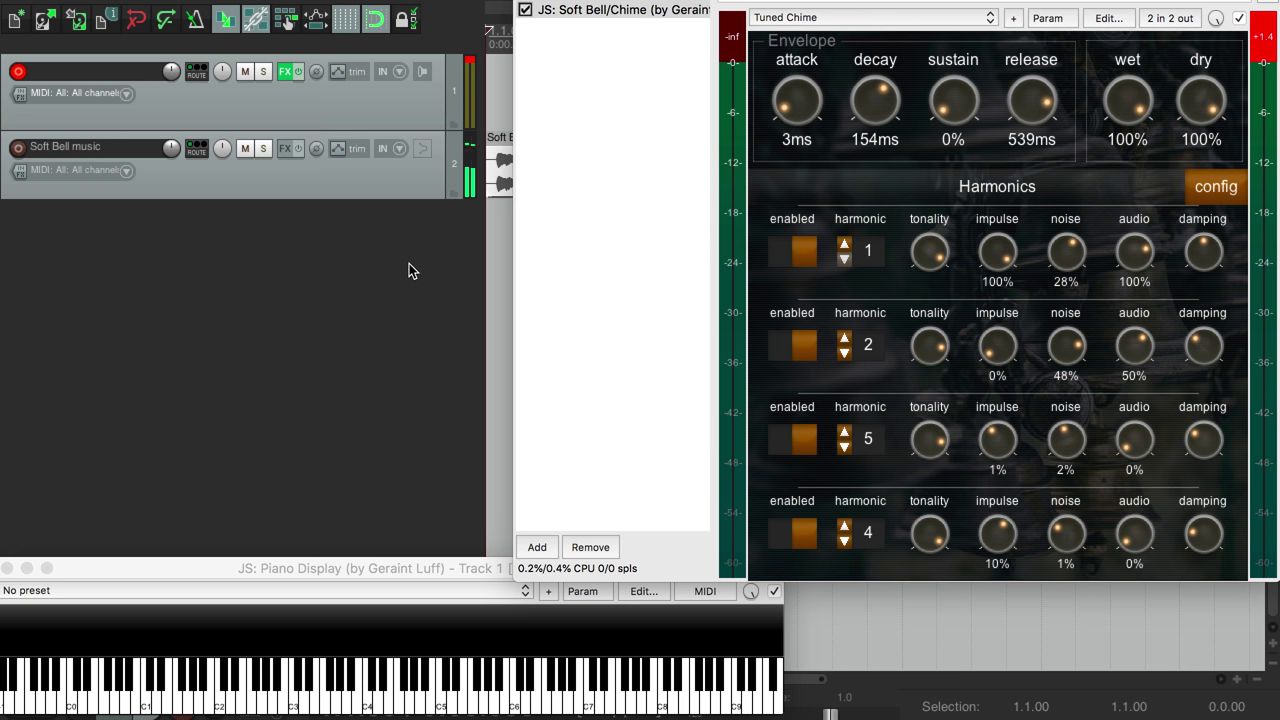
{"action": "left_click", "coordinate": [343, 176]}
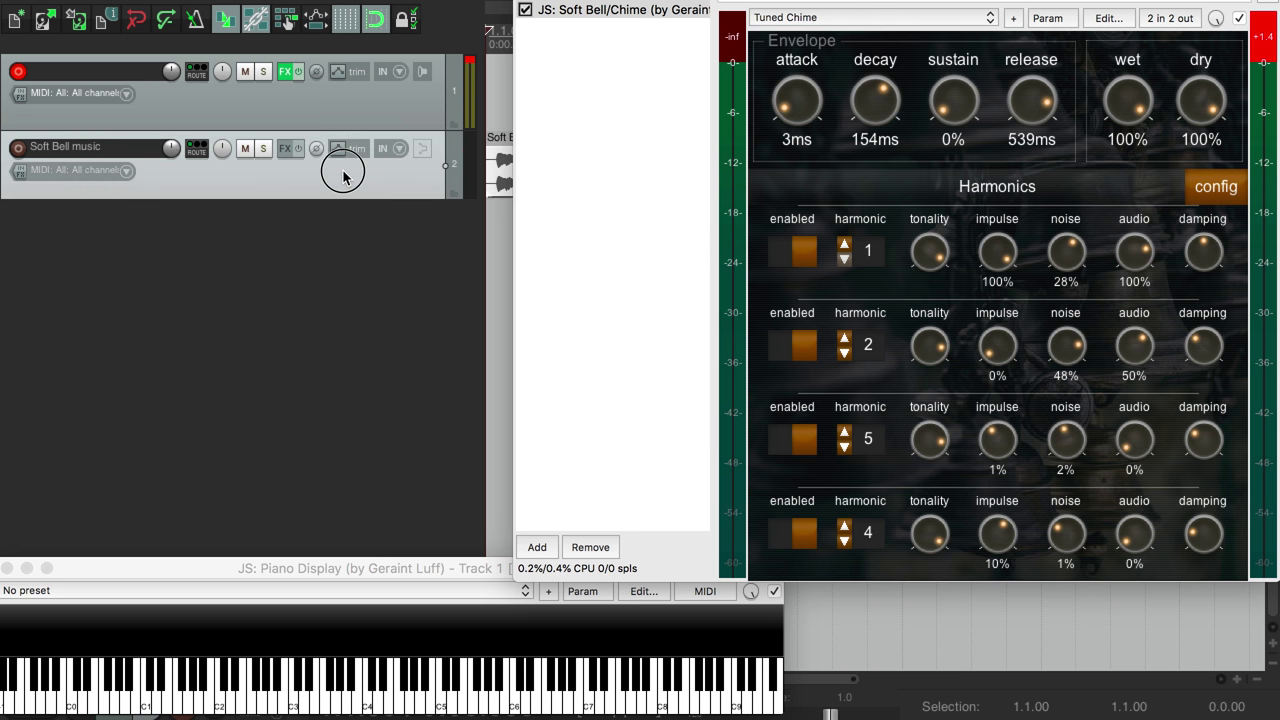
{"action": "left_click", "coordinate": [344, 103]}
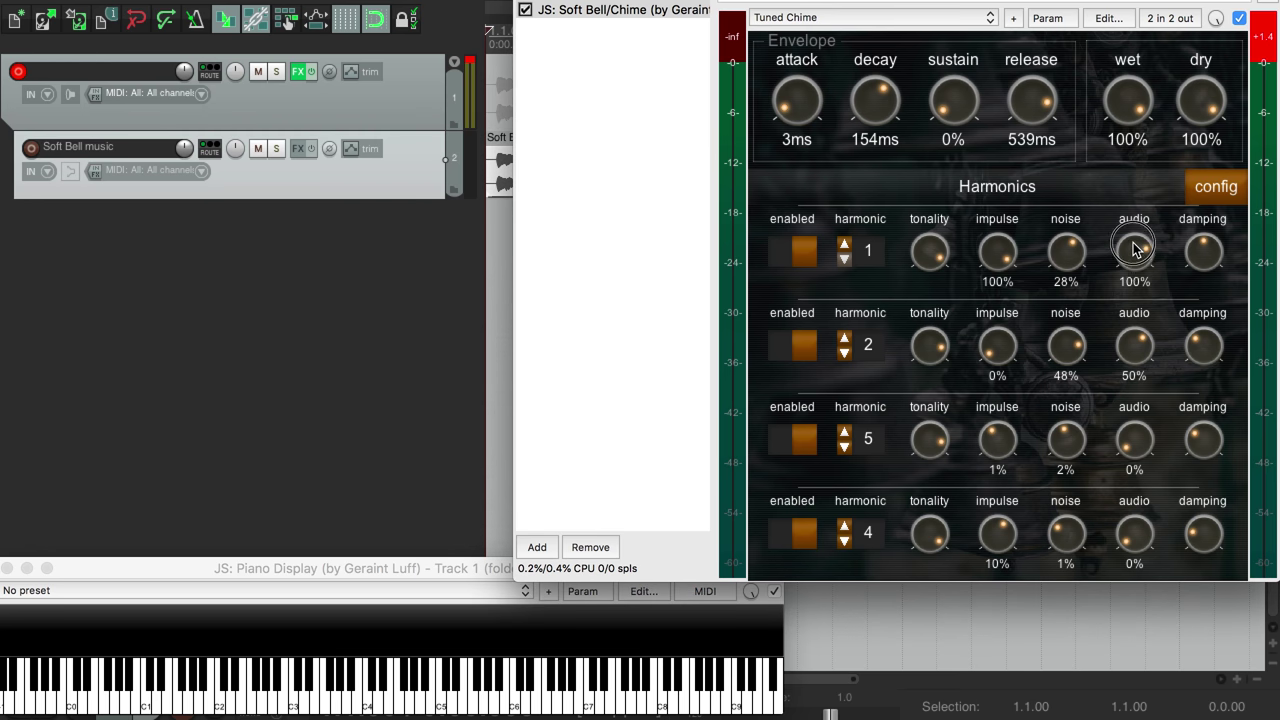
- Raise harmonic 1's audio to 122%, zero all impulse and noise knobs, and set dry to 0%
{"action": "scroll", "coordinate": [1135, 252], "scroll_direction": "up", "scroll_amount": 3}
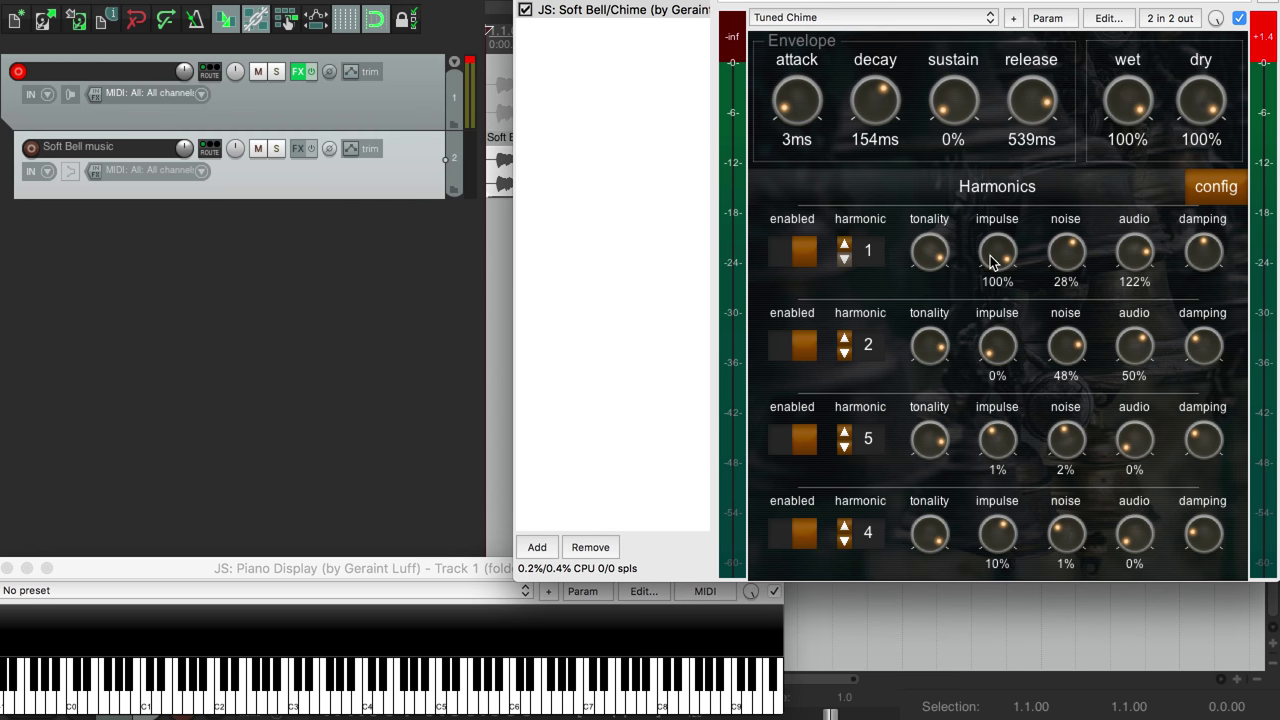
{"action": "left_click_drag", "start_coordinate": [993, 261], "coordinate": [1003, 571]}
{"action": "left_click_drag", "start_coordinate": [1067, 535], "coordinate": [1080, 553]}
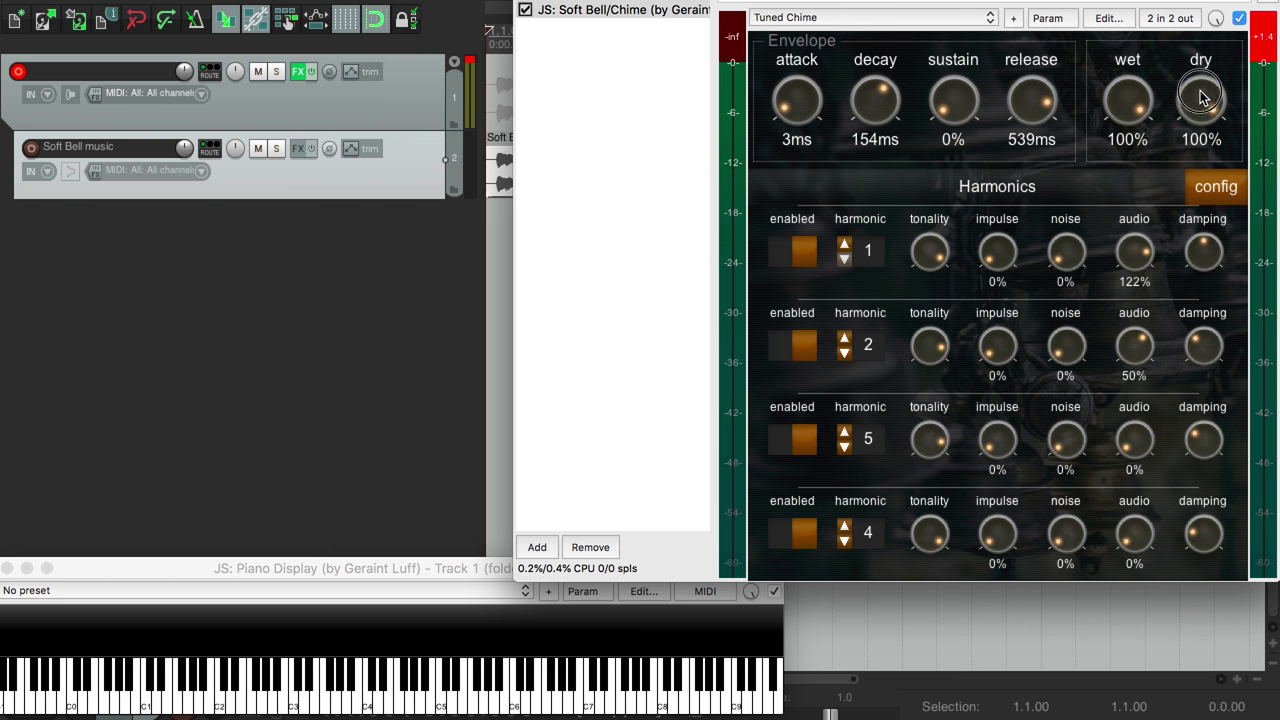
{"action": "left_click_drag", "start_coordinate": [1200, 92], "coordinate": [1205, 180]}
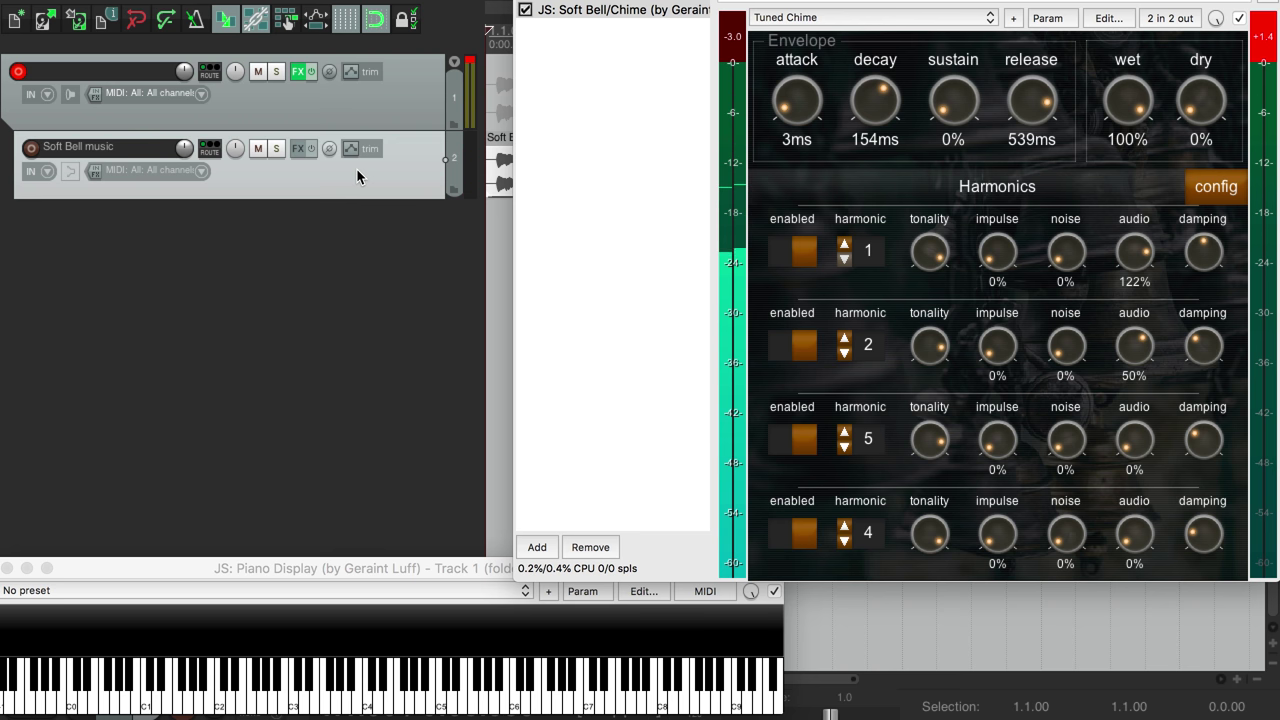
- Retune harmonic 1's tonality twice while listening to the music through the chime
{"action": "left_click_drag", "start_coordinate": [930, 254], "coordinate": [935, 640]}
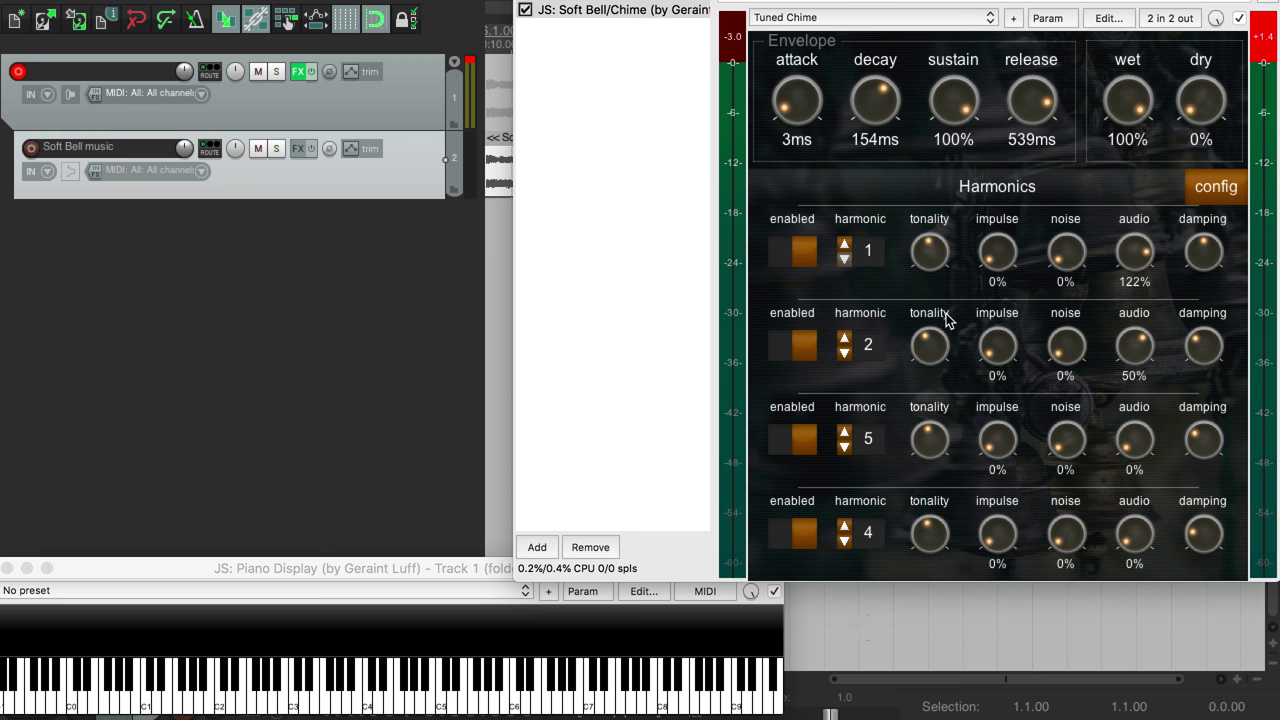
{"action": "left_click_drag", "start_coordinate": [929, 251], "coordinate": [929, 585]}
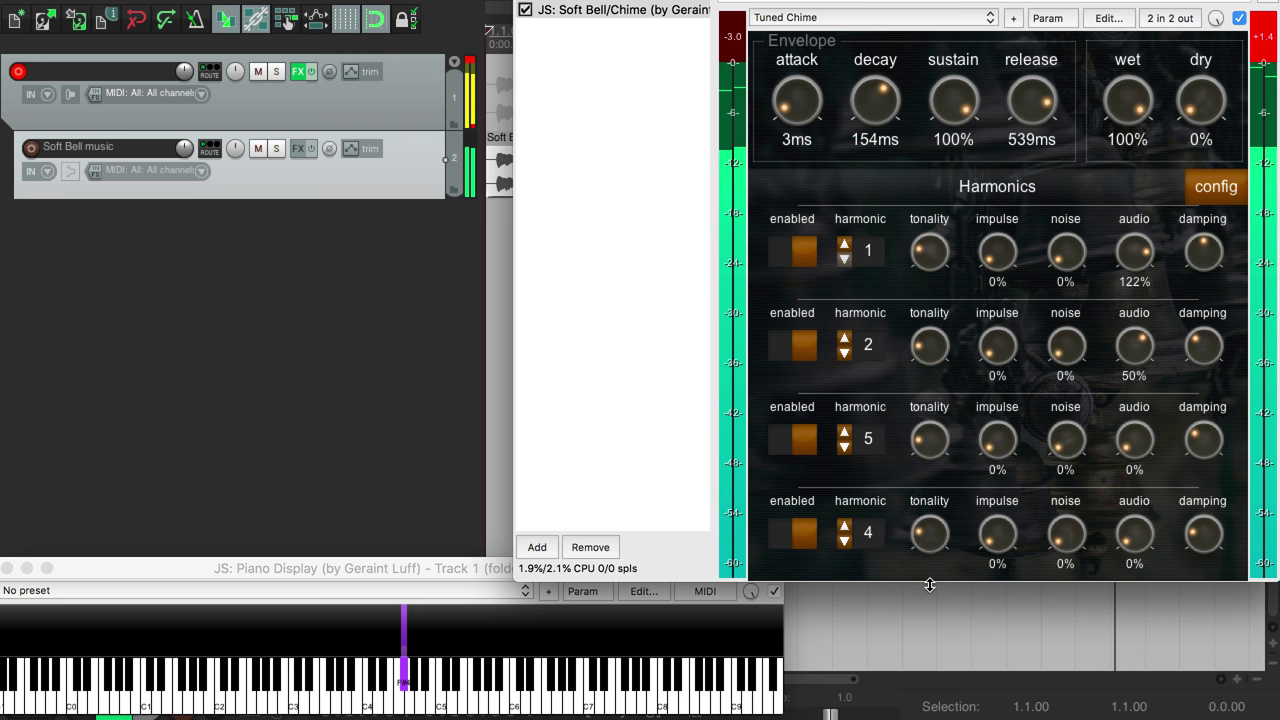
{"action": "left_click", "coordinate": [830, 18]}
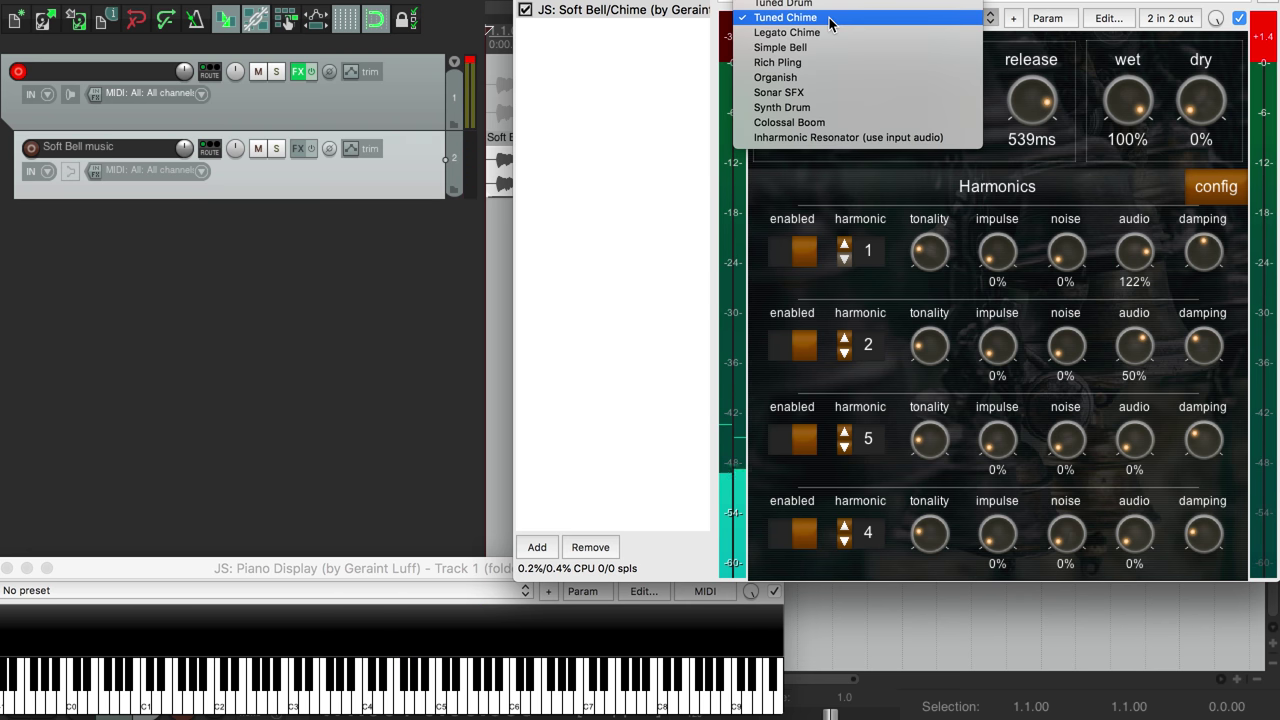
{"action": "left_click", "coordinate": [698, 300]}
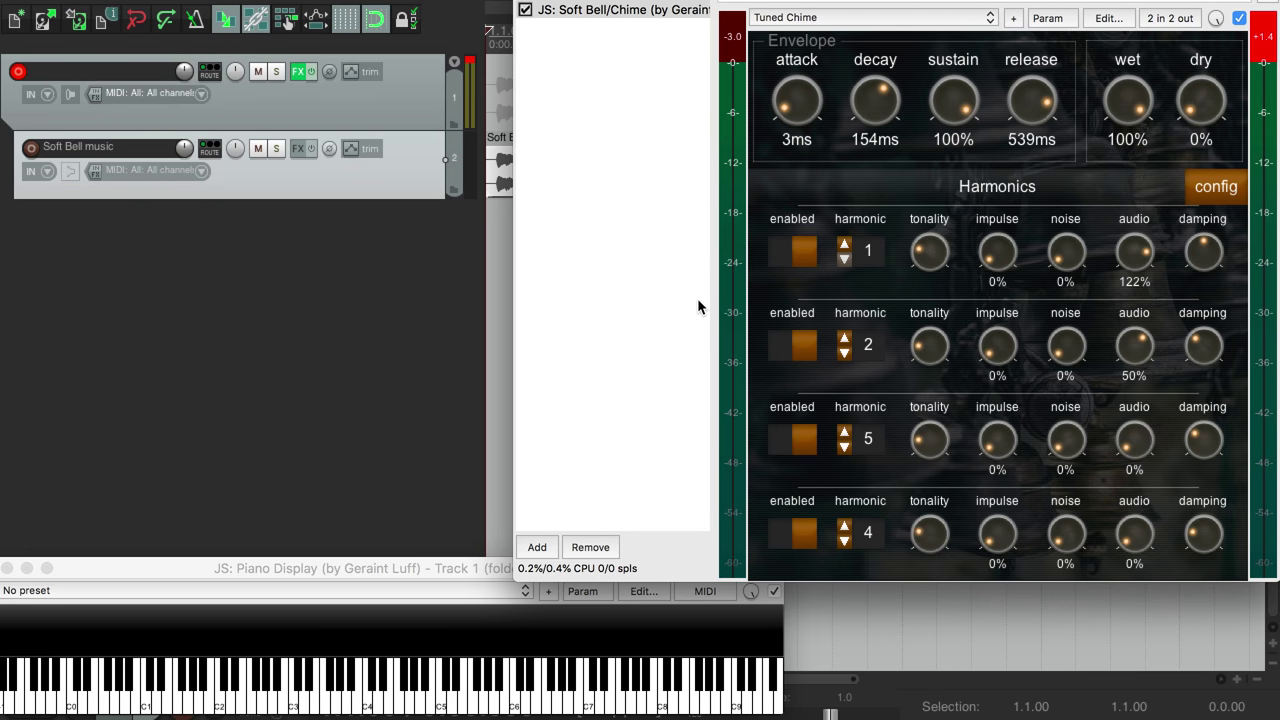